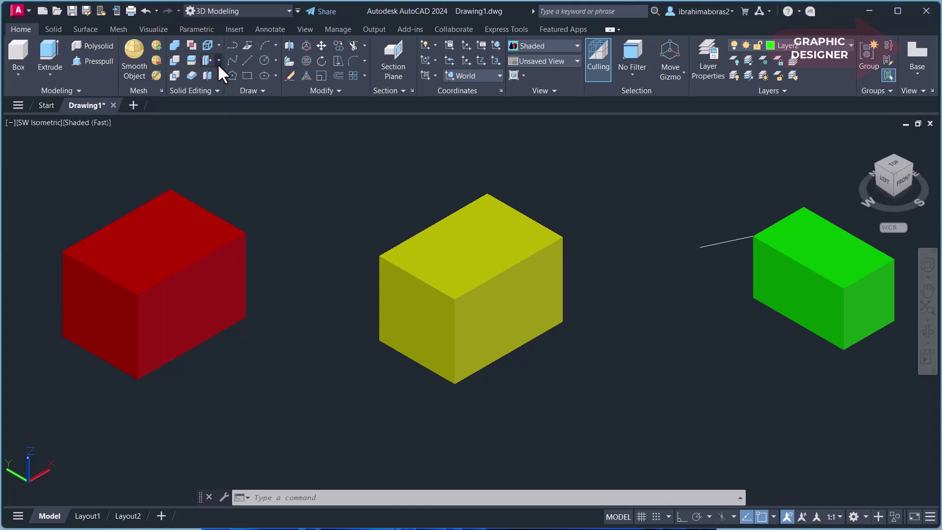
Start Extrude Faces and select the red box's top face.
{"action": "left_click", "coordinate": [218, 63]}
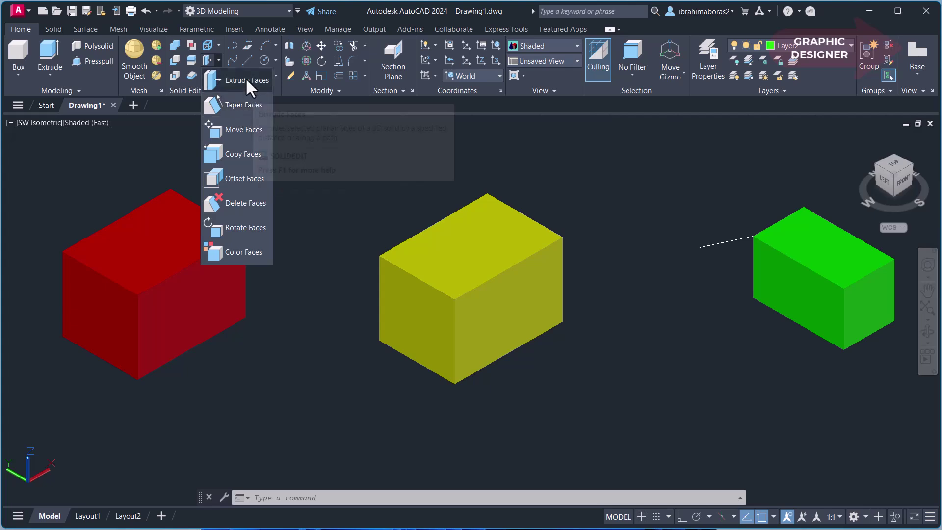
{"action": "left_click", "coordinate": [231, 81]}
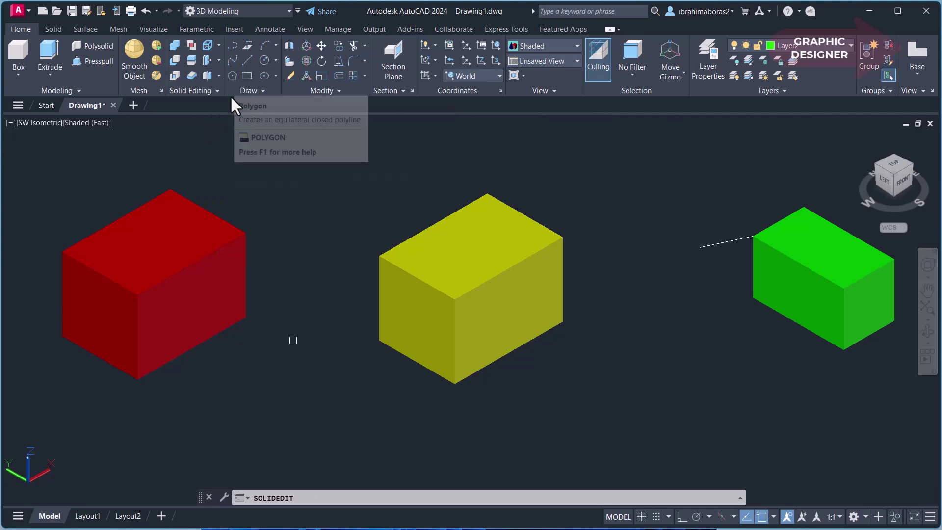
{"action": "scroll", "coordinate": [73, 285], "scroll_direction": "up", "scroll_amount": 2}
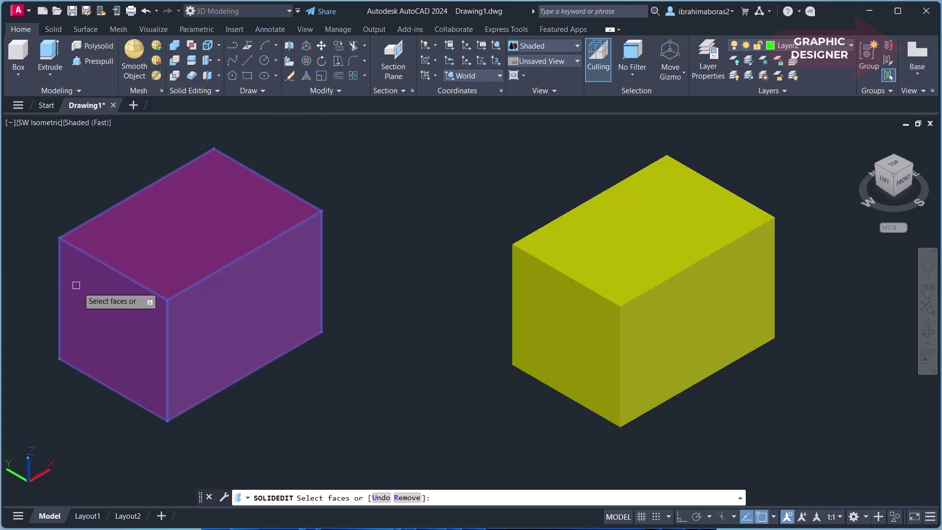
{"action": "mouse_move", "coordinate": [73, 284]}
{"action": "middle_mouse_down"}
{"action": "mouse_move", "coordinate": [166, 299]}
{"action": "mouse_move", "coordinate": [174, 261]}
{"action": "middle_mouse_up"}
{"action": "scroll", "coordinate": [150, 281], "scroll_direction": "up", "scroll_amount": 2}
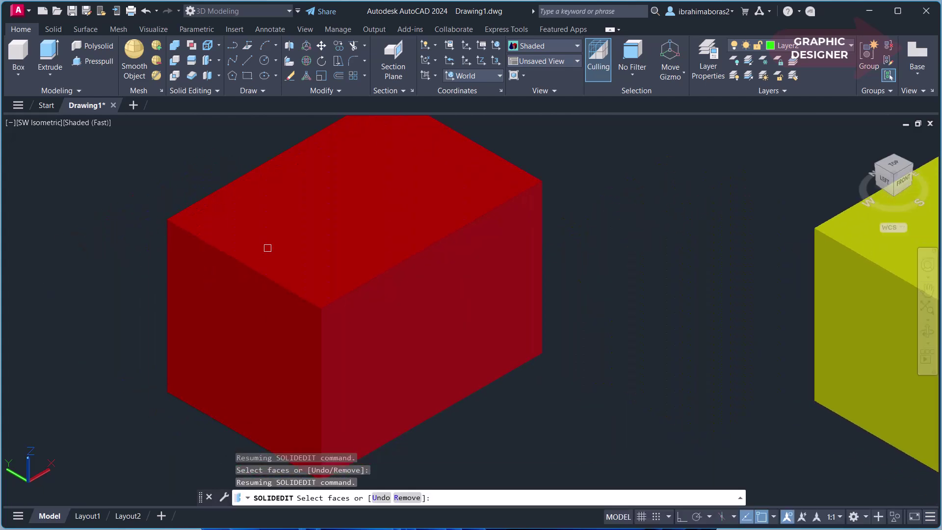
{"action": "left_click", "coordinate": [350, 229]}
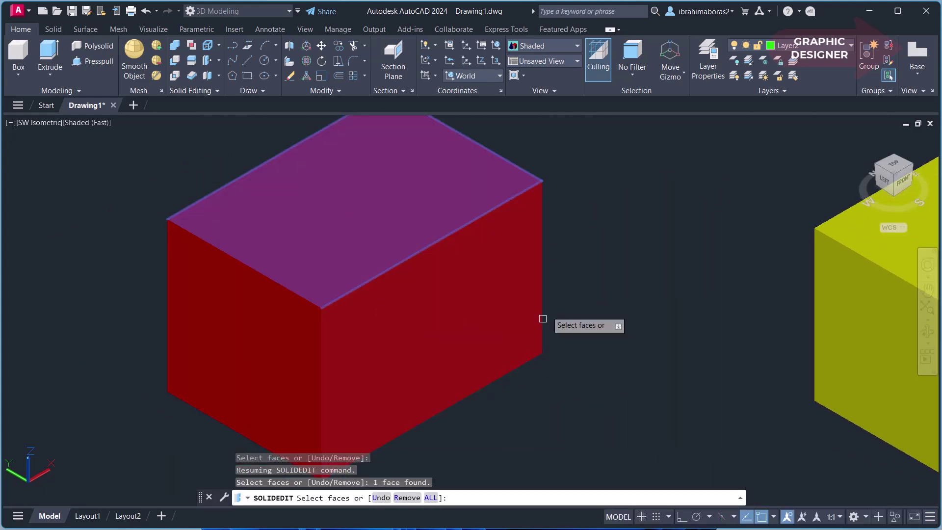
{"action": "scroll", "coordinate": [512, 301], "scroll_direction": "down", "scroll_amount": 4}
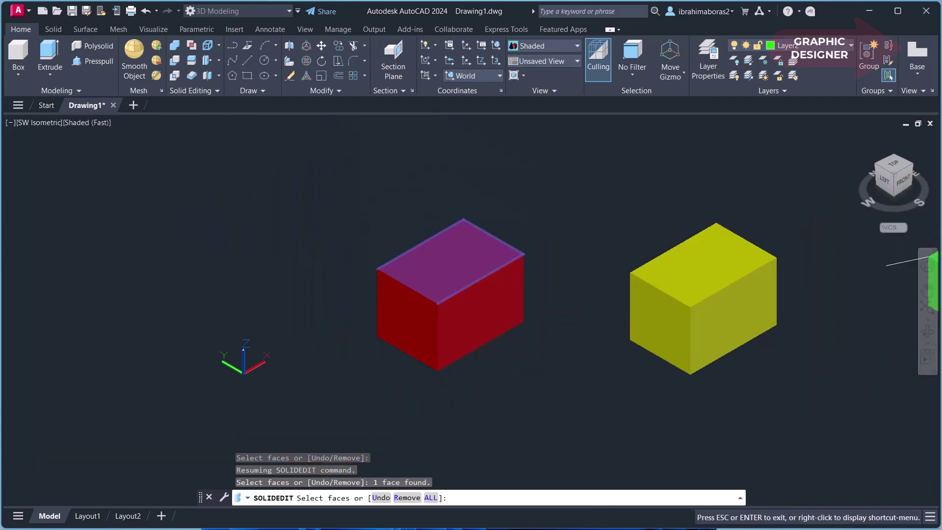
{"action": "middle_click_drag", "start_coordinate": [532, 341], "coordinate": [479, 313]}
{"action": "right_click", "coordinate": [481, 311]}
{"action": "left_click", "coordinate": [496, 316]}
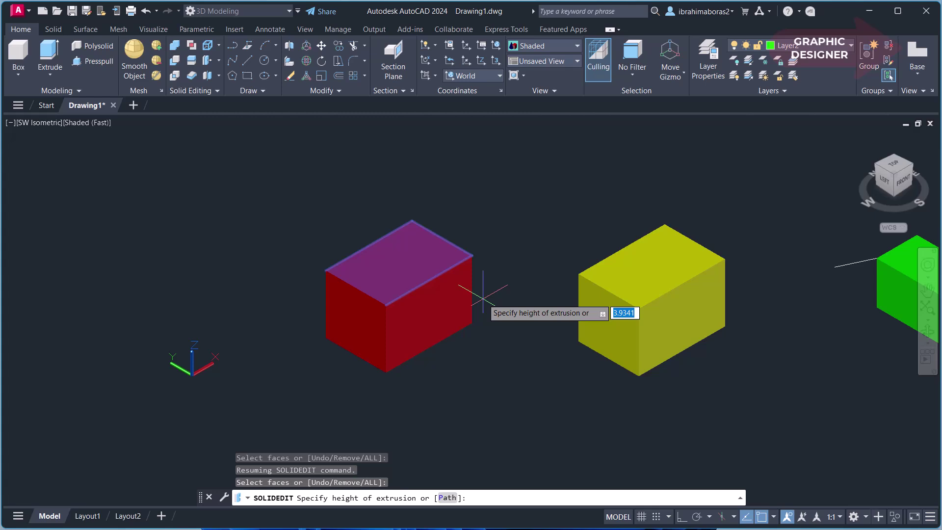
Extrude the red top face up by 5 with 0 taper, then exit solid editing.
{"action": "type", "text": "5"}
{"action": "key", "text": "Return"}
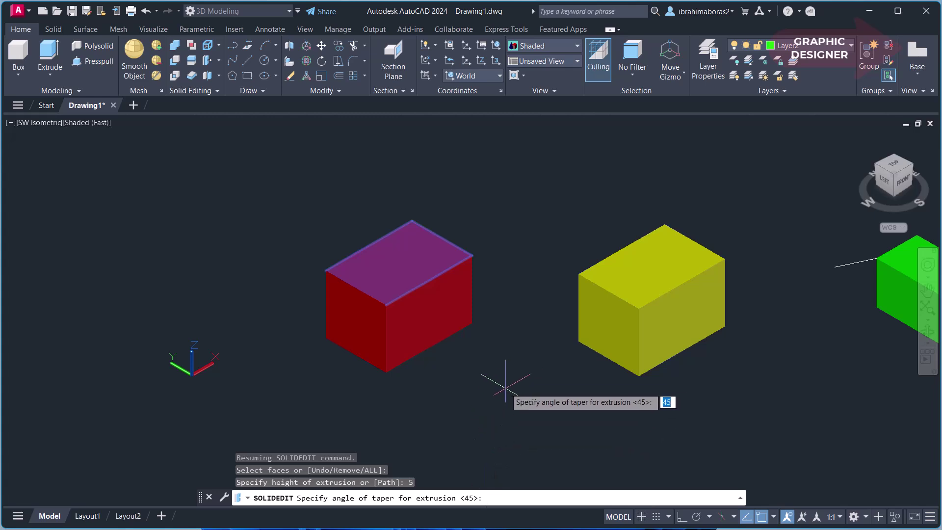
{"action": "type", "text": "0"}
{"action": "key", "text": "Return"}
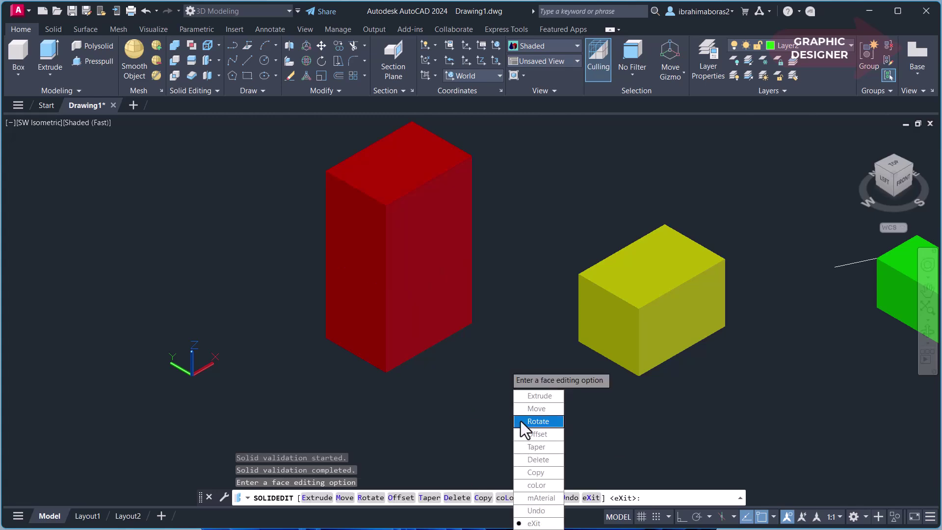
{"action": "left_click", "coordinate": [532, 523]}
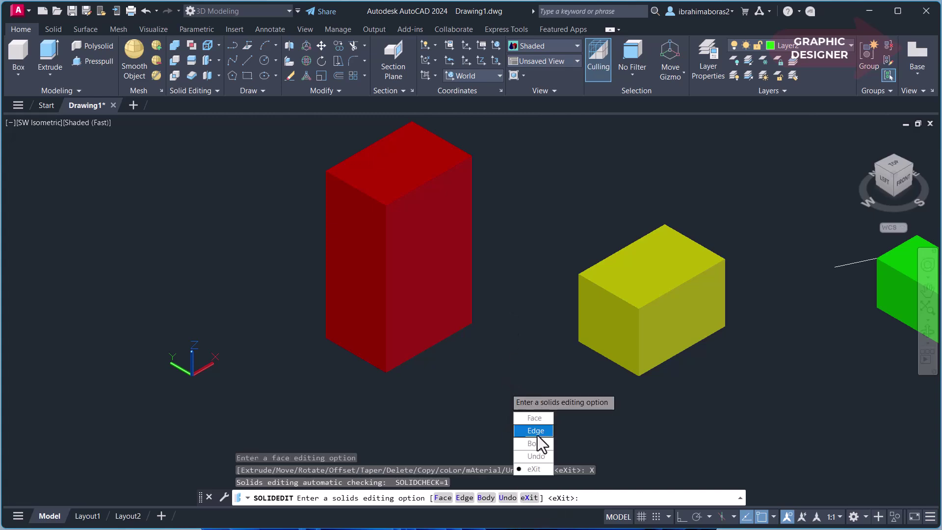
{"action": "left_click", "coordinate": [534, 468]}
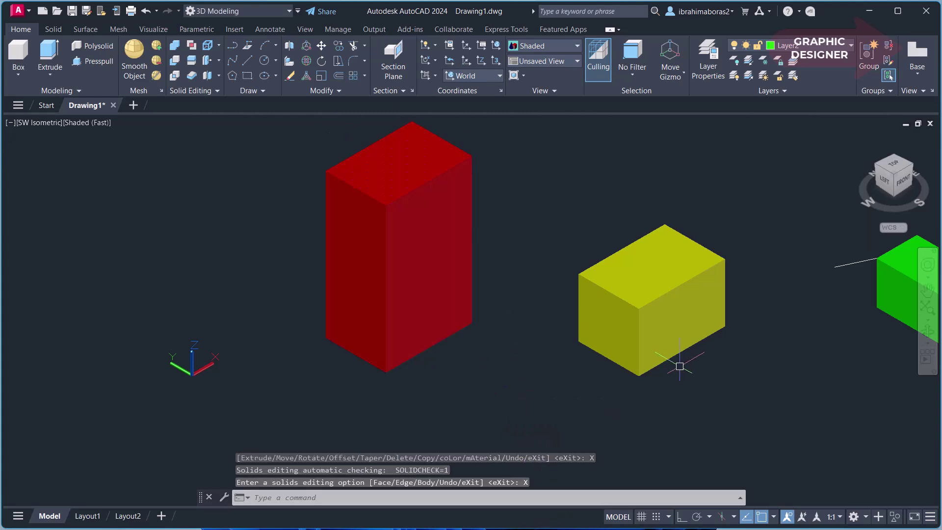
{"action": "scroll", "coordinate": [680, 369], "scroll_direction": "up", "scroll_amount": 2}
{"action": "middle_click_drag", "start_coordinate": [681, 369], "coordinate": [568, 348]}
{"action": "scroll", "coordinate": [568, 347], "scroll_direction": "down", "scroll_amount": 3}
{"action": "left_click_drag", "start_coordinate": [514, 330], "coordinate": [498, 346]}
{"action": "key", "text": "Escape"}
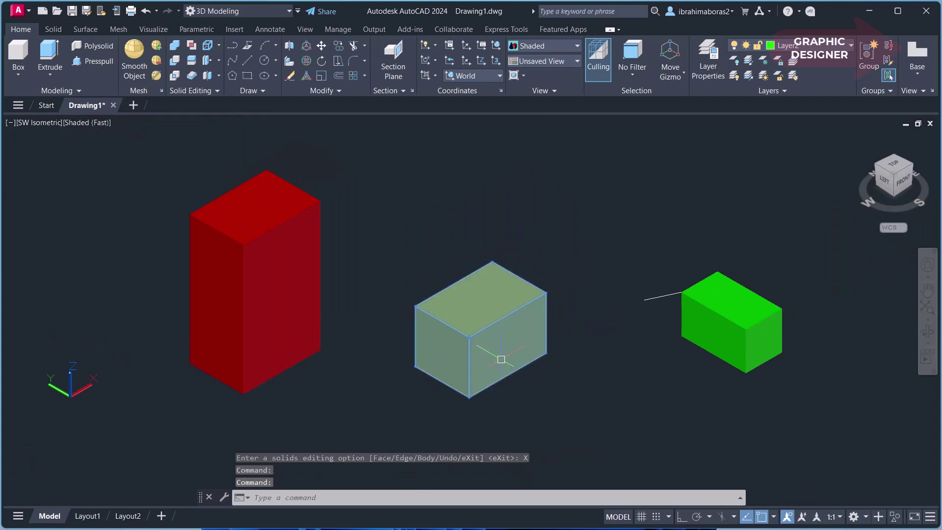
Extrude the yellow box's top face by height 5 with a 45° taper angle.
{"action": "left_click", "coordinate": [208, 60]}
{"action": "left_click", "coordinate": [483, 309]}
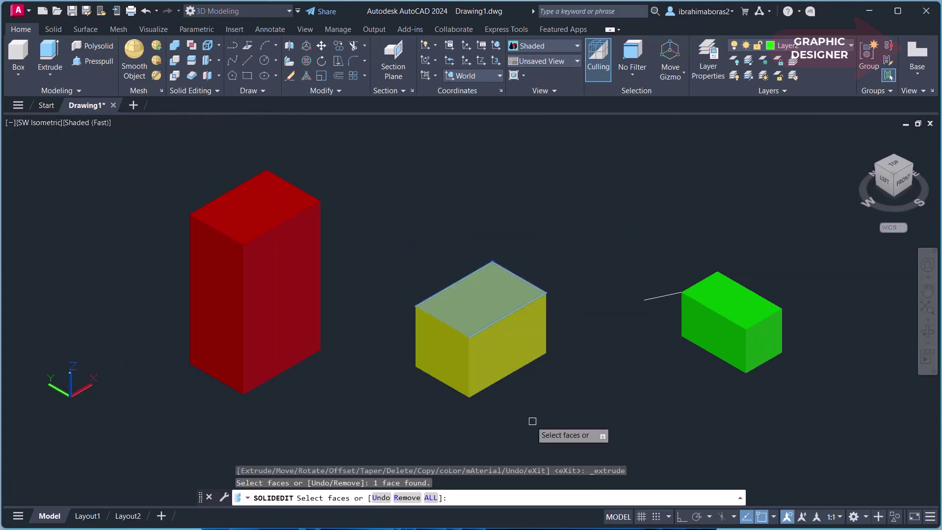
{"action": "scroll", "coordinate": [482, 343], "scroll_direction": "up", "scroll_amount": 2}
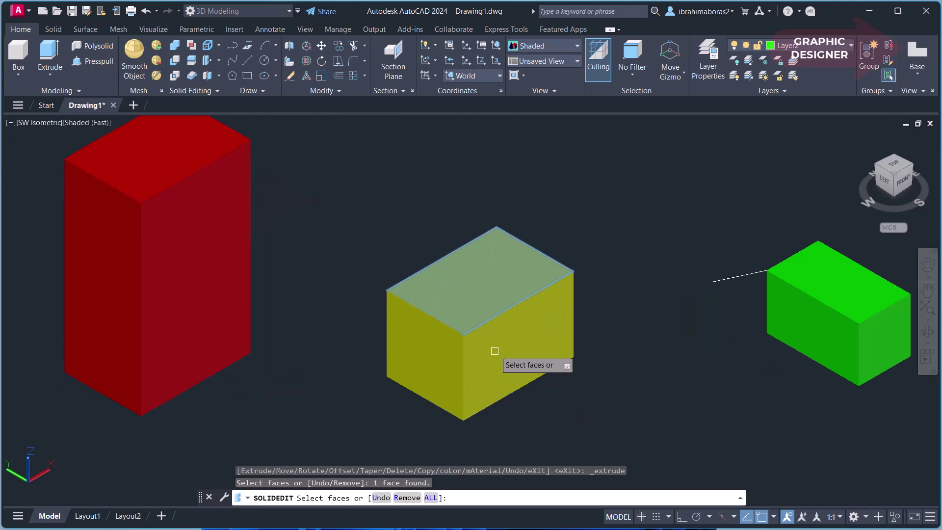
{"action": "right_click", "coordinate": [525, 352]}
{"action": "left_click", "coordinate": [543, 360]}
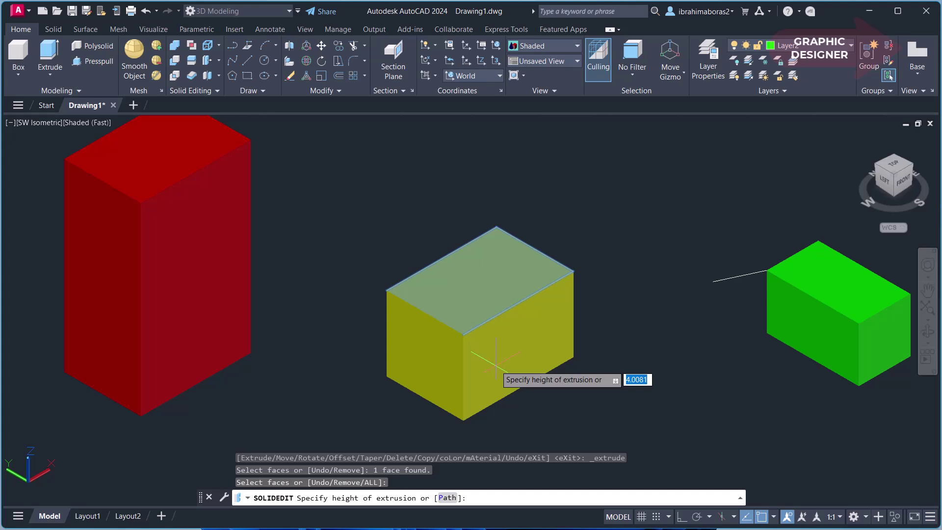
{"action": "type", "text": "5"}
{"action": "key", "text": "Return"}
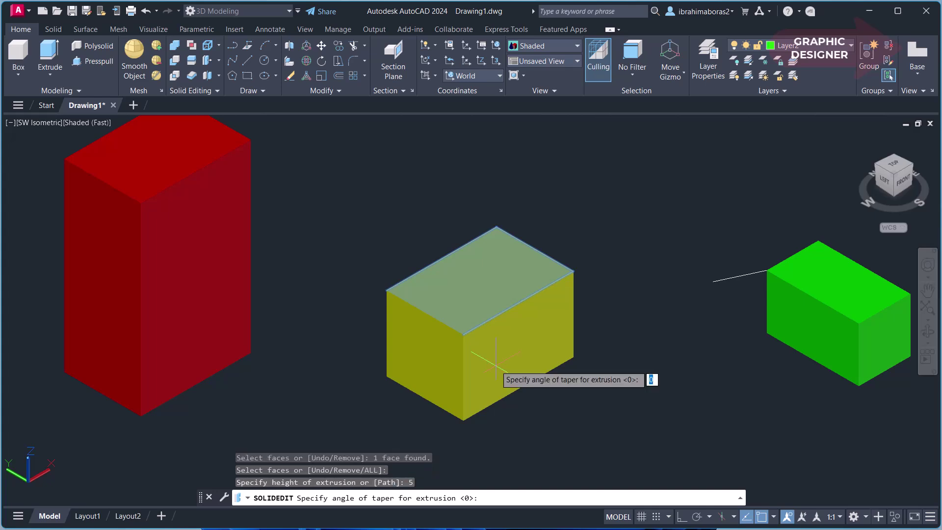
{"action": "type", "text": "45"}
{"action": "key", "text": "Return"}
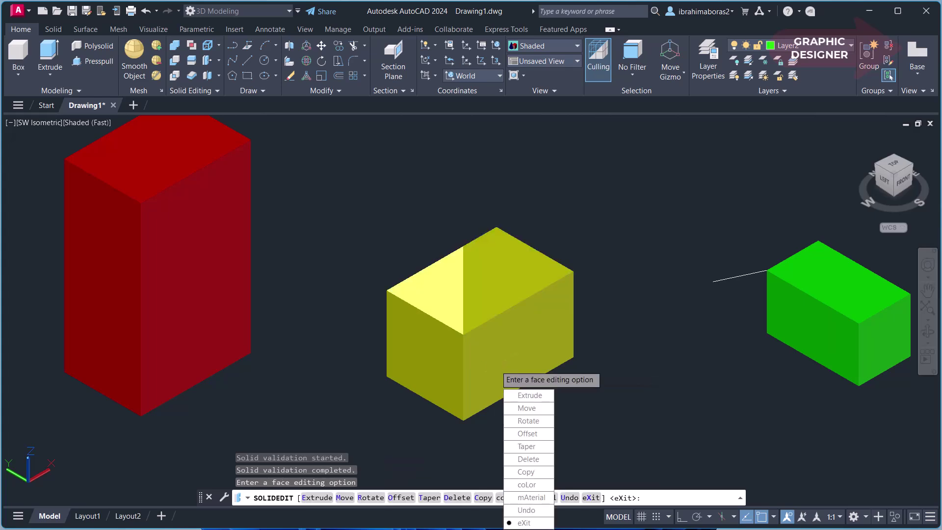
{"action": "left_click", "coordinate": [526, 522]}
{"action": "left_click", "coordinate": [523, 446]}
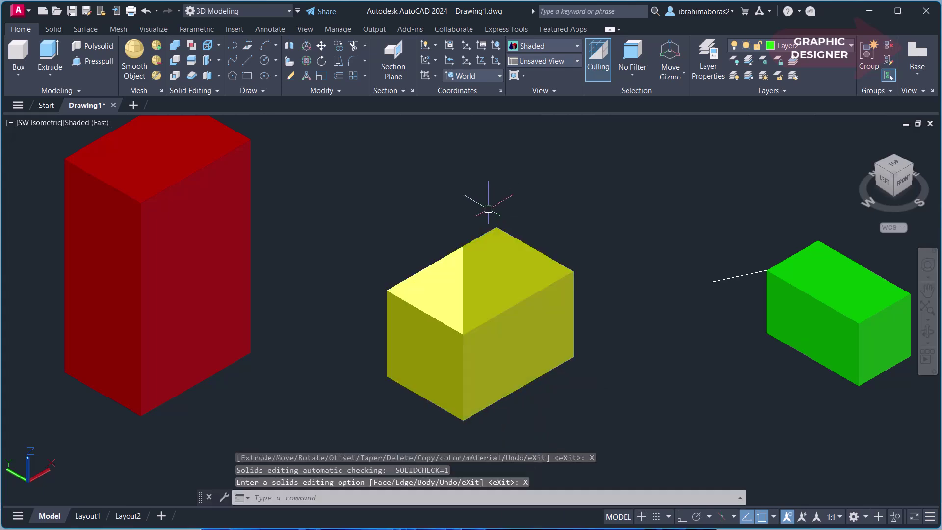
Switch the viewport visual style to 2D Wireframe.
{"action": "mouse_move", "coordinate": [523, 332]}
{"action": "middle_mouse_down", "text": "shift"}
{"action": "mouse_move", "coordinate": [627, 326]}
{"action": "mouse_move", "coordinate": [539, 326]}
{"action": "middle_mouse_up", "text": "shift"}
{"action": "scroll", "coordinate": [533, 344], "scroll_direction": "up", "scroll_amount": 2}
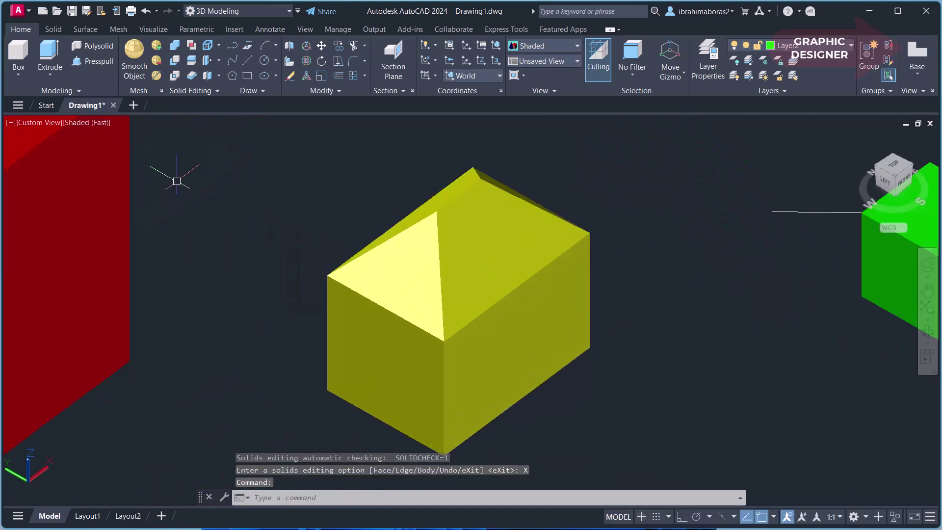
{"action": "left_click", "coordinate": [76, 124]}
{"action": "left_click", "coordinate": [100, 149]}
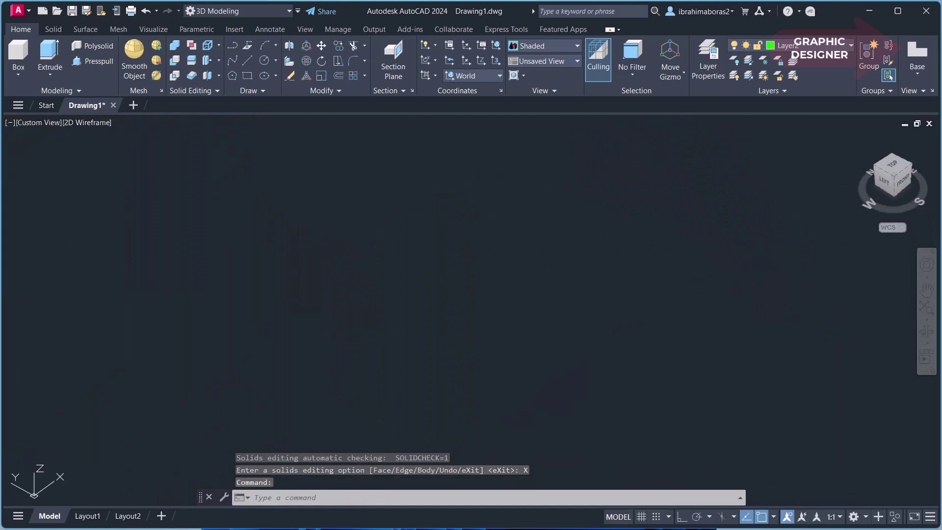
{"action": "scroll", "coordinate": [479, 347], "scroll_direction": "down", "scroll_amount": 2}
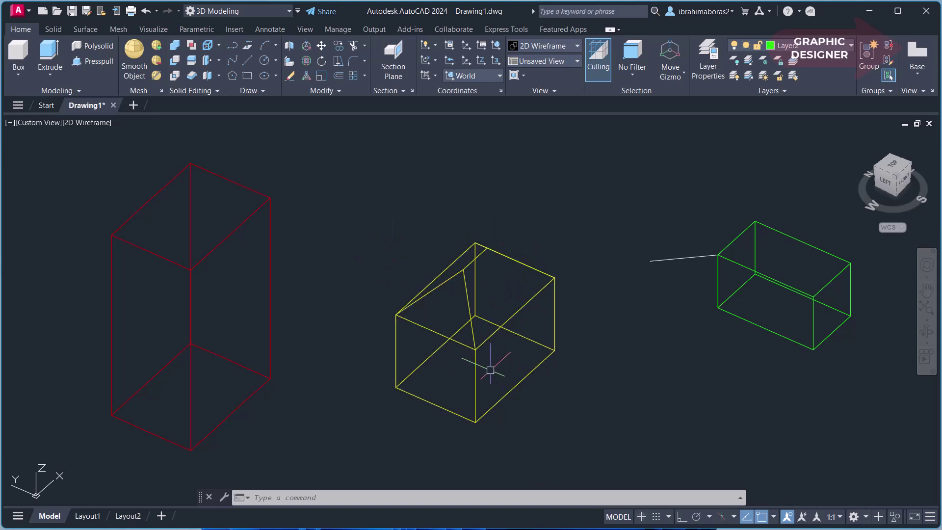
Reframe the view and window-select the green box with its path line.
{"action": "middle_click_drag", "start_coordinate": [599, 410], "coordinate": [716, 444], "text": "shift"}
{"action": "scroll", "coordinate": [633, 349], "scroll_direction": "down", "scroll_amount": 3}
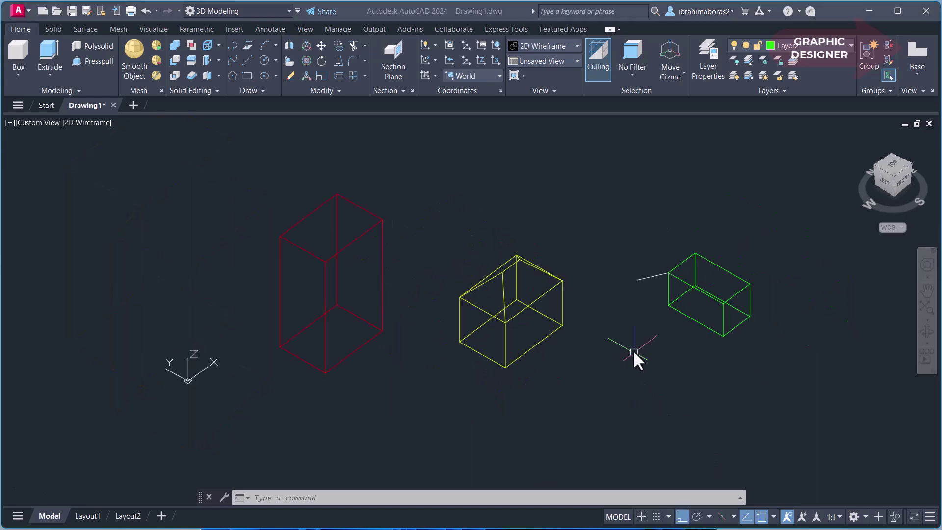
{"action": "scroll", "coordinate": [687, 319], "scroll_direction": "up", "scroll_amount": 2}
{"action": "scroll", "coordinate": [687, 320], "scroll_direction": "up", "scroll_amount": 1}
{"action": "scroll", "coordinate": [677, 305], "scroll_direction": "up", "scroll_amount": 2}
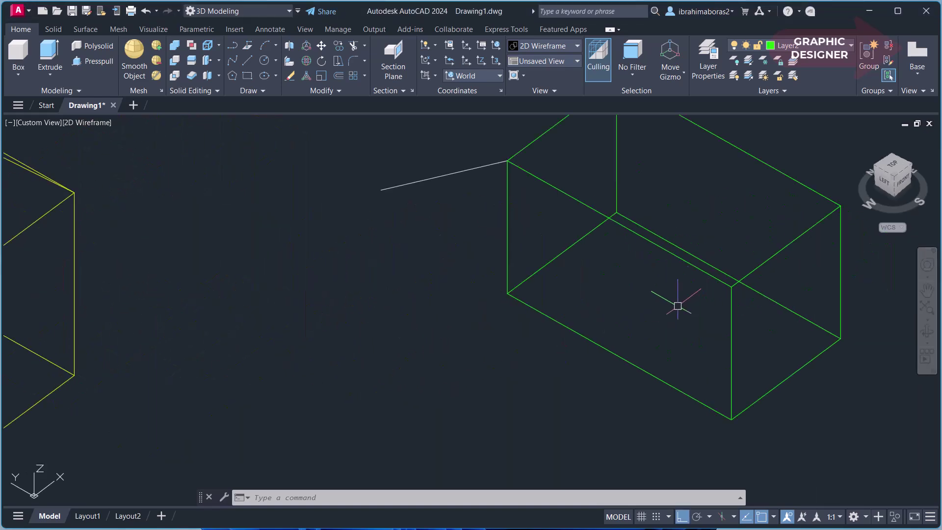
{"action": "scroll", "coordinate": [664, 343], "scroll_direction": "up", "scroll_amount": 1}
{"action": "scroll", "coordinate": [660, 319], "scroll_direction": "down", "scroll_amount": 2}
{"action": "scroll", "coordinate": [611, 249], "scroll_direction": "up", "scroll_amount": 1}
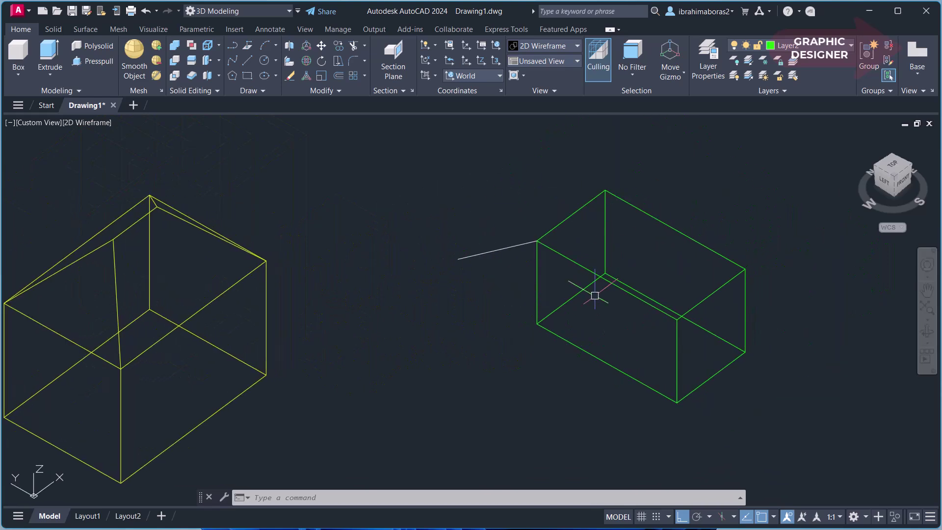
{"action": "left_click", "coordinate": [680, 231]}
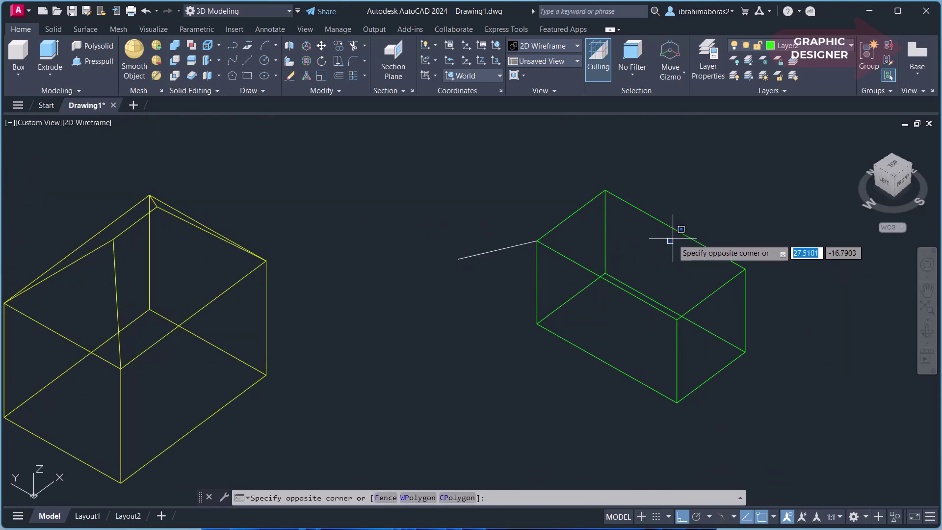
{"action": "left_click", "coordinate": [444, 177]}
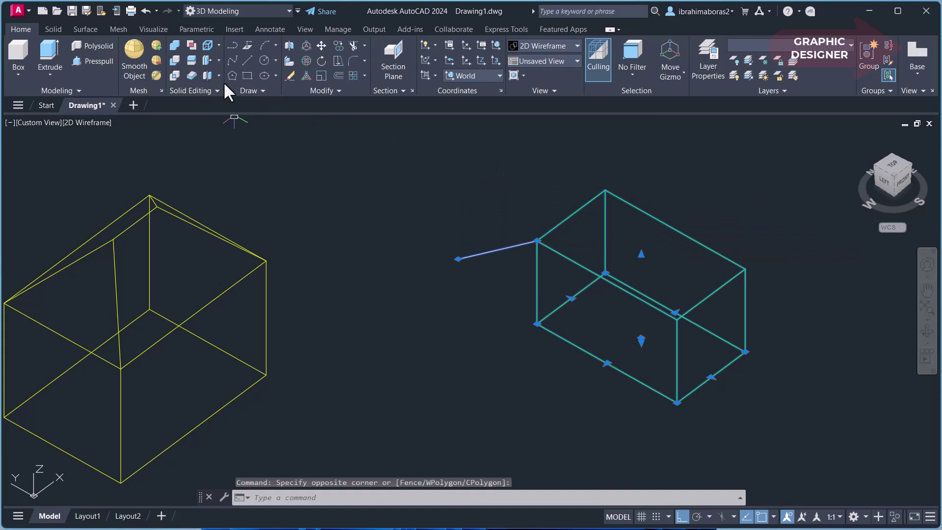
Extrude the green box's front face along the white line as its path.
{"action": "left_click", "coordinate": [207, 62]}
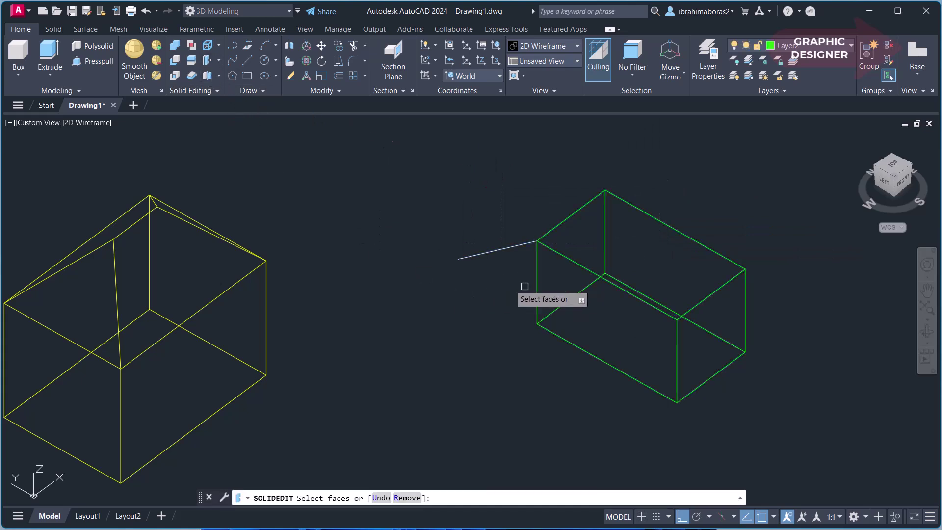
{"action": "left_click", "coordinate": [633, 341]}
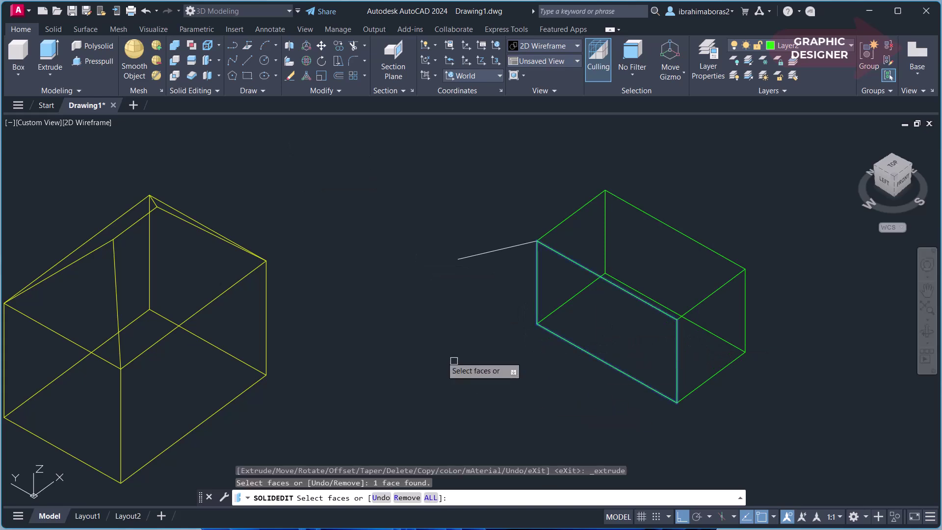
{"action": "right_click", "coordinate": [444, 335]}
{"action": "left_click", "coordinate": [455, 343]}
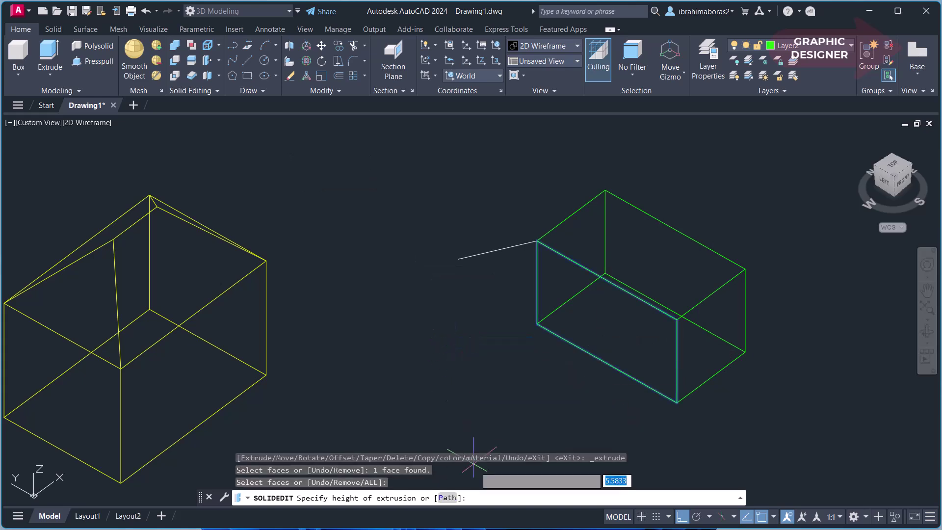
{"action": "left_click", "coordinate": [447, 498]}
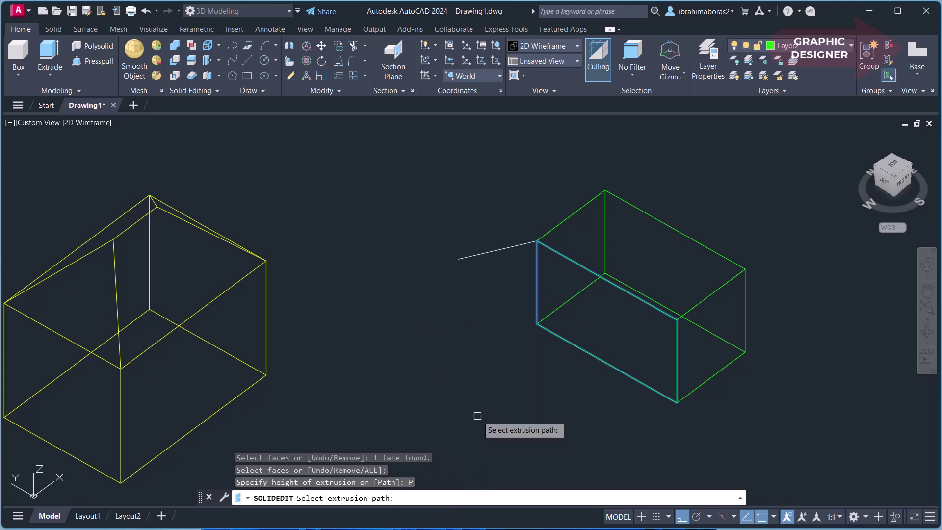
{"action": "left_click", "coordinate": [479, 254]}
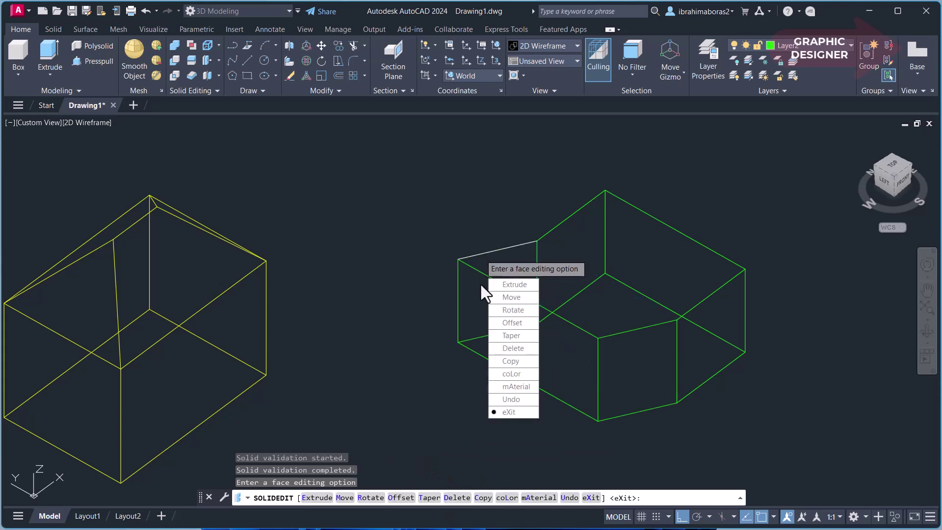
{"action": "left_click", "coordinate": [516, 412]}
{"action": "left_click", "coordinate": [521, 335]}
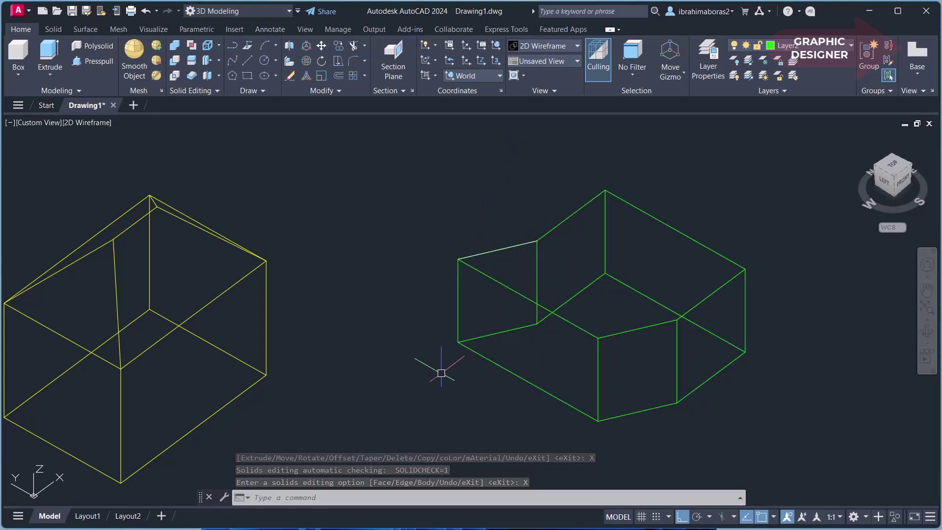
Draw a new green cube from two base corners and an equal height.
{"action": "left_click", "coordinate": [219, 60]}
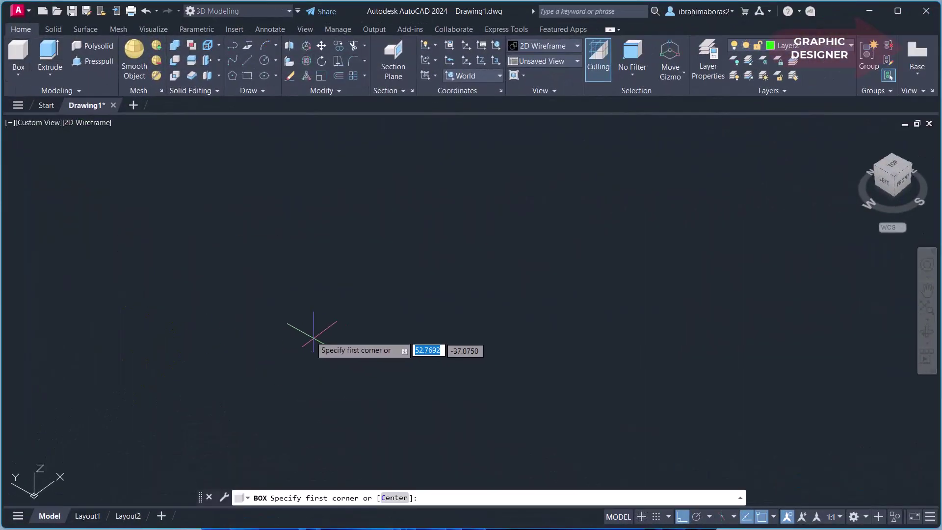
{"action": "left_click", "coordinate": [305, 330]}
{"action": "left_click", "coordinate": [491, 325]}
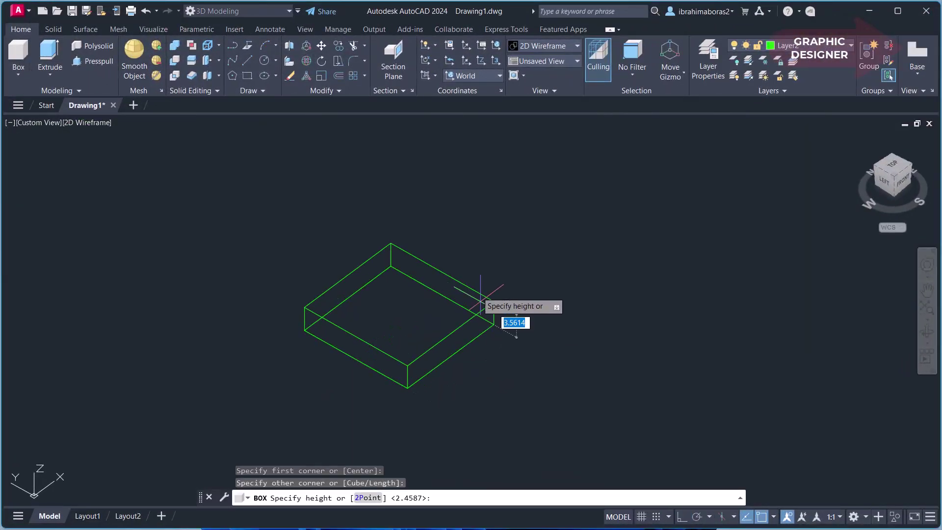
{"action": "left_click", "coordinate": [491, 234]}
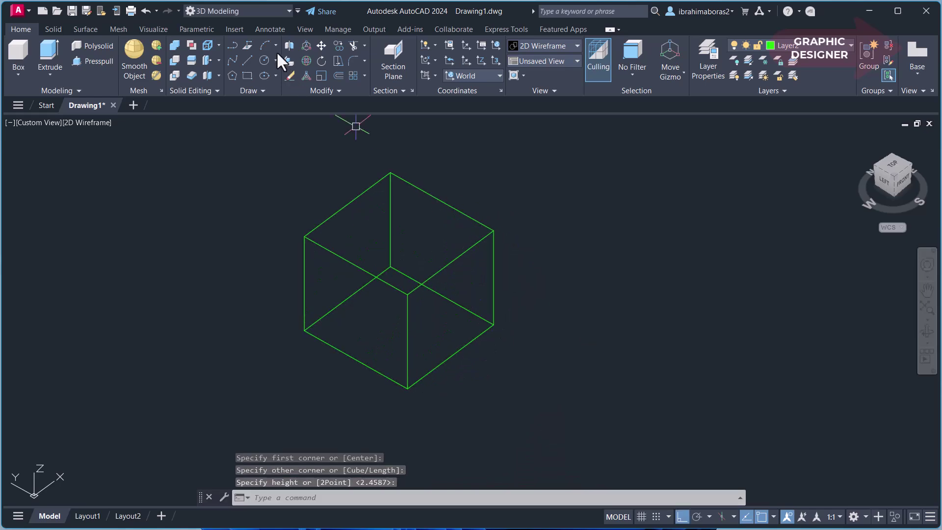
Taper the new cube's front-right face by 45° about a corner-based axis.
{"action": "left_click", "coordinate": [218, 60]}
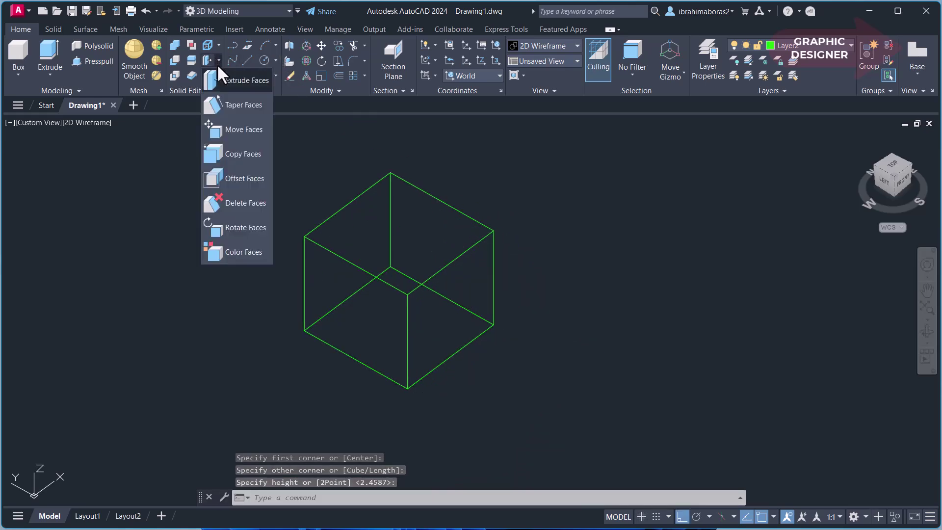
{"action": "left_click", "coordinate": [239, 103]}
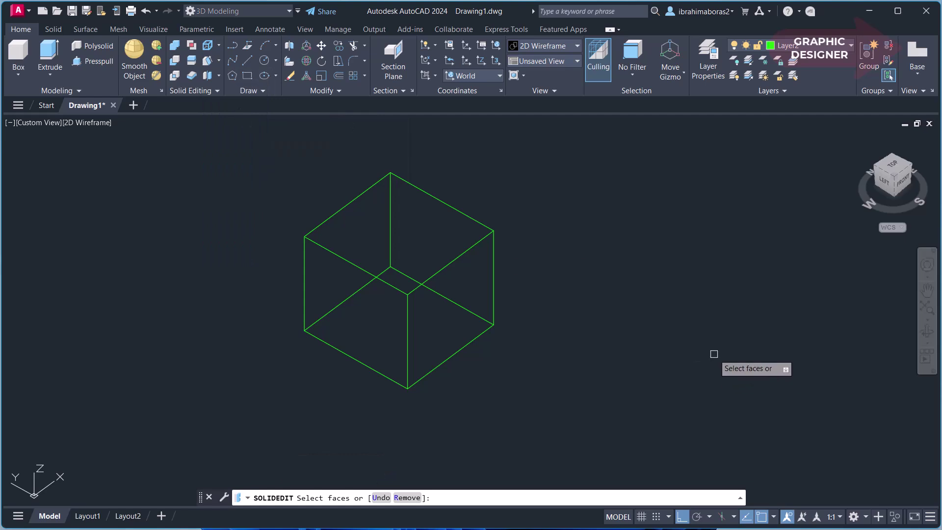
{"action": "left_click", "coordinate": [439, 306]}
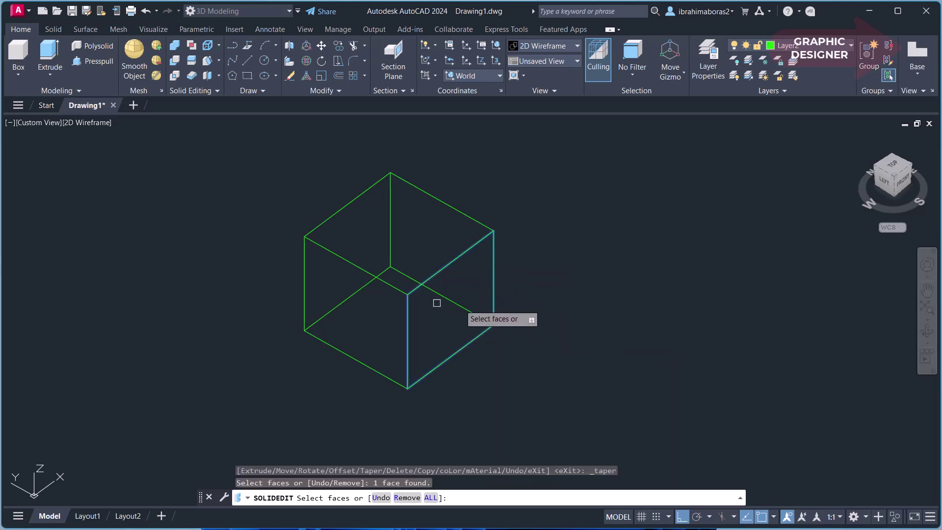
{"action": "right_click", "coordinate": [519, 310]}
{"action": "left_click", "coordinate": [528, 317]}
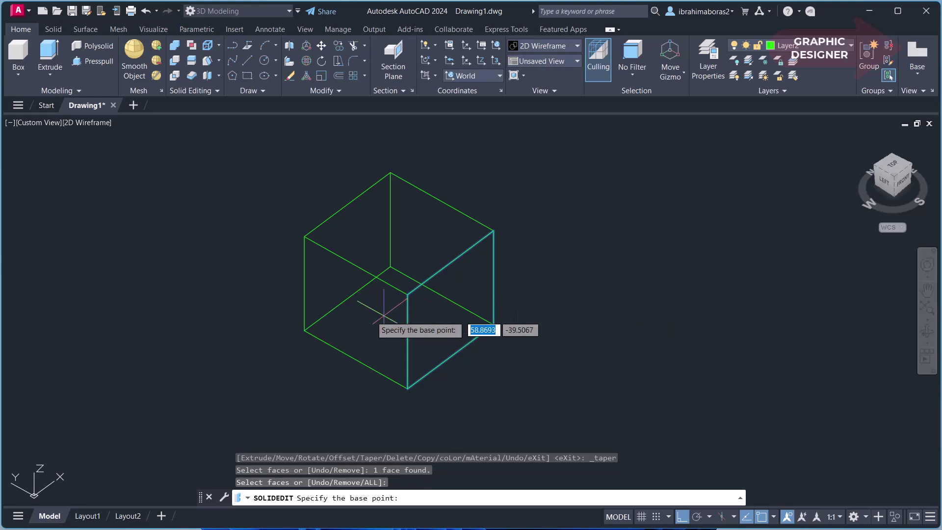
{"action": "left_click", "coordinate": [321, 239]}
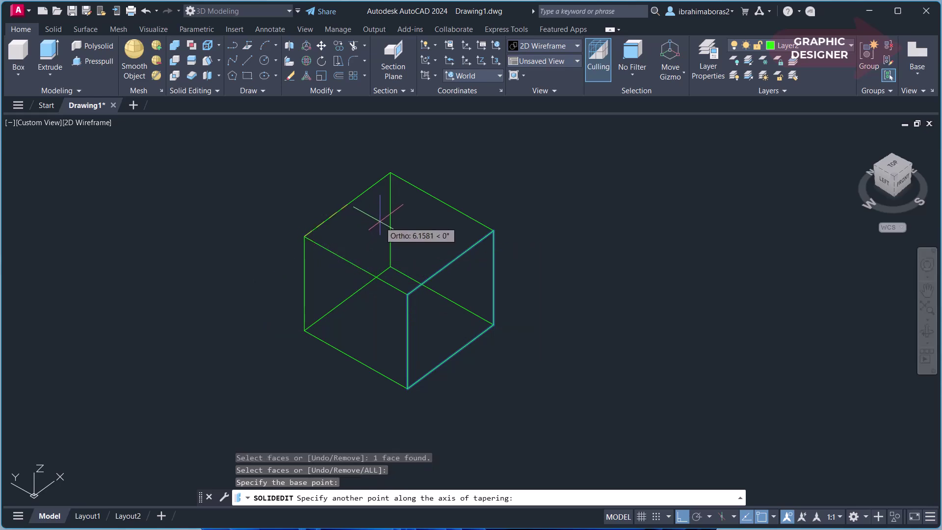
{"action": "left_click", "coordinate": [387, 176]}
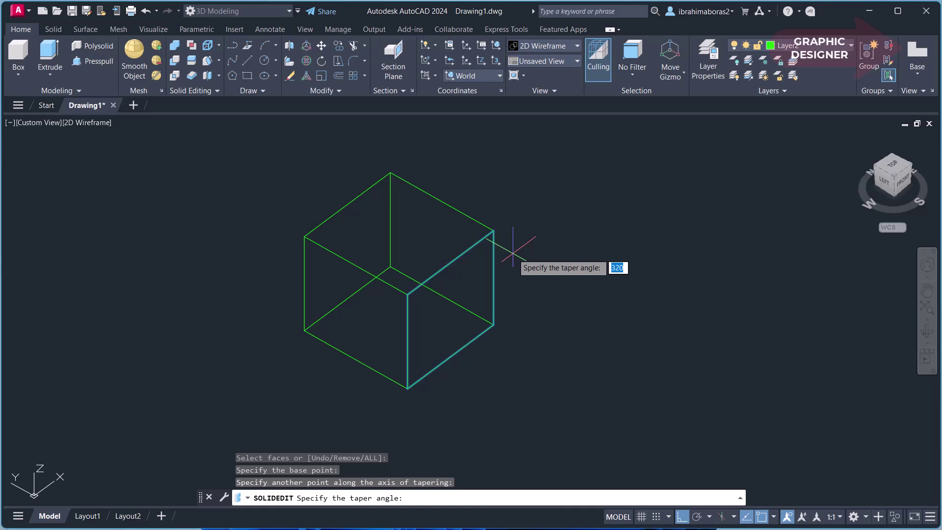
{"action": "type", "text": "45"}
{"action": "key", "text": "Return"}
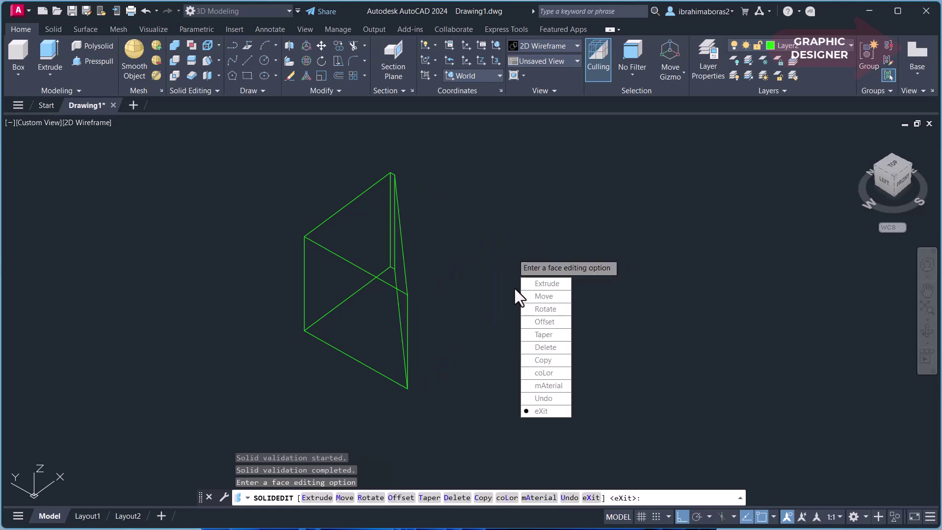
{"action": "left_click", "coordinate": [540, 410]}
Exit solid editing and show all solids in the Shaded visual style.
{"action": "left_click", "coordinate": [540, 331]}
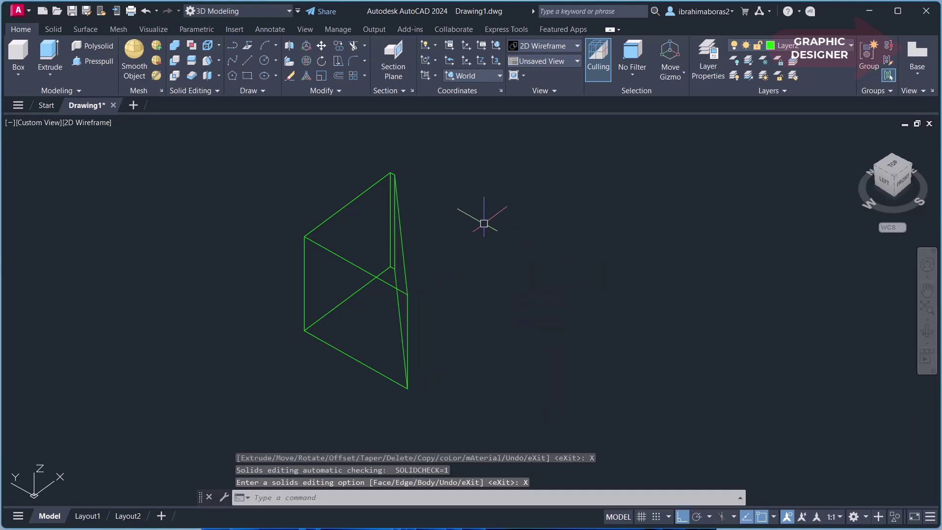
{"action": "mouse_move", "coordinate": [463, 361]}
{"action": "middle_mouse_down", "text": "shift"}
{"action": "mouse_move", "coordinate": [382, 362]}
{"action": "mouse_move", "coordinate": [429, 361]}
{"action": "mouse_move", "coordinate": [403, 361]}
{"action": "middle_mouse_up", "text": "shift"}
{"action": "key", "text": "Escape"}
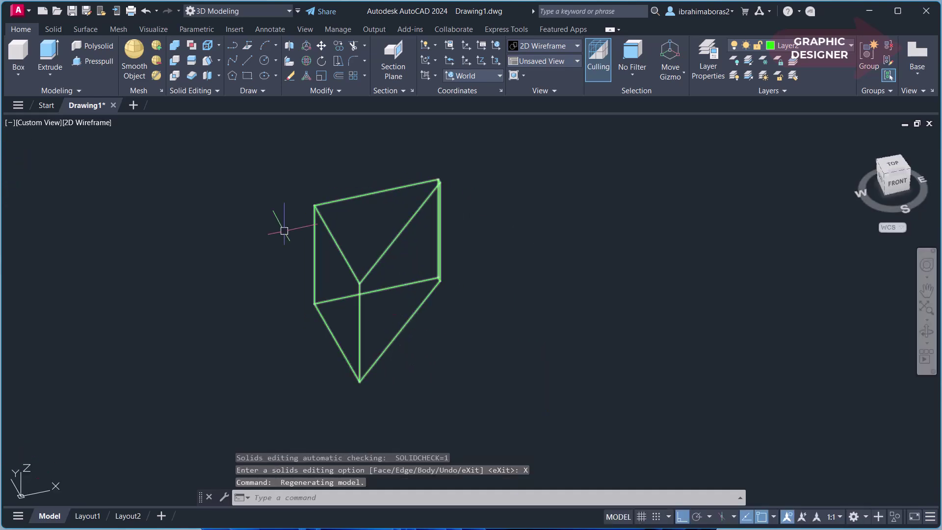
{"action": "left_click", "coordinate": [89, 122]}
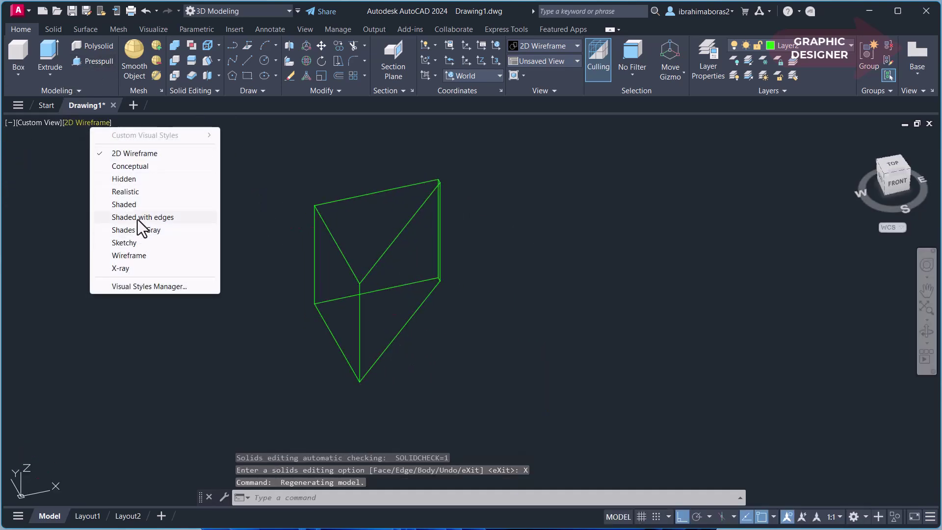
{"action": "left_click", "coordinate": [137, 205]}
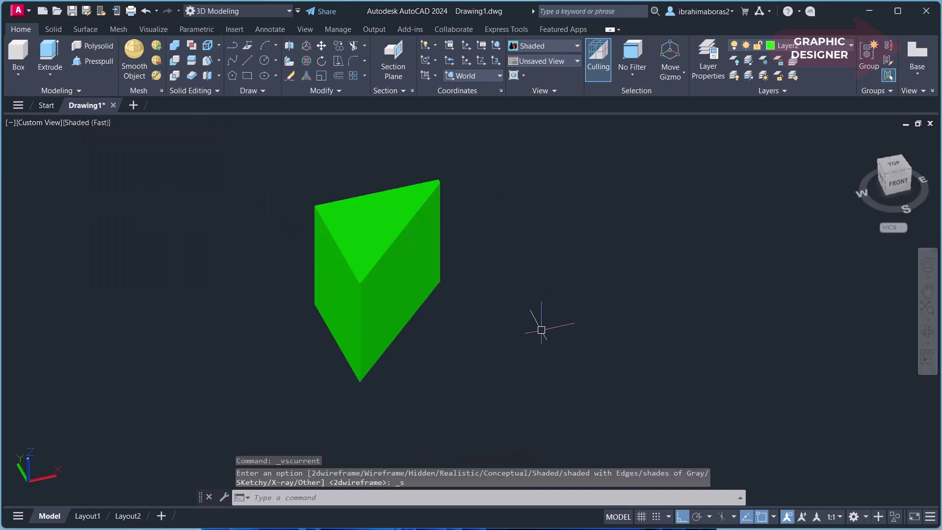
{"action": "mouse_move", "coordinate": [471, 299]}
{"action": "middle_mouse_down", "text": "shift"}
{"action": "mouse_move", "coordinate": [391, 324]}
{"action": "mouse_move", "coordinate": [311, 316]}
{"action": "mouse_move", "coordinate": [467, 287]}
{"action": "mouse_move", "coordinate": [364, 324]}
{"action": "middle_mouse_up", "text": "shift"}
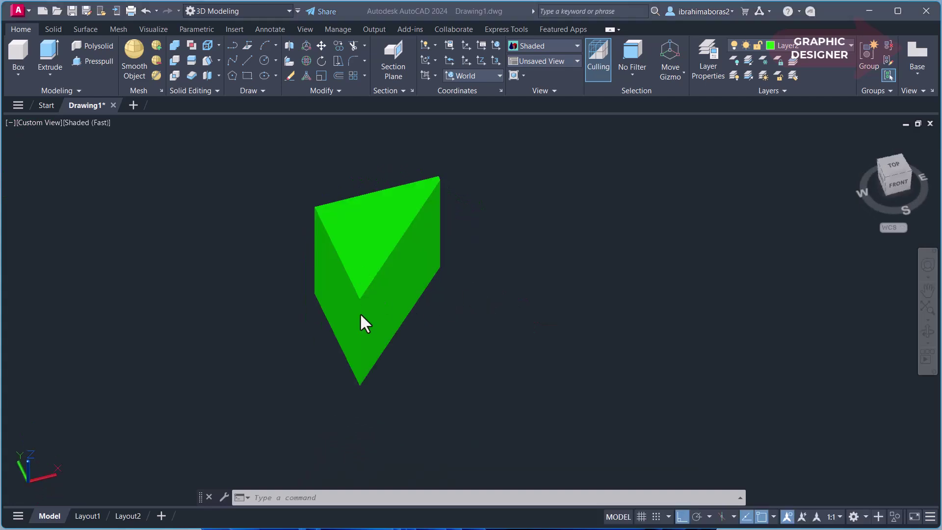
{"action": "scroll", "coordinate": [355, 345], "scroll_direction": "down", "scroll_amount": 3}
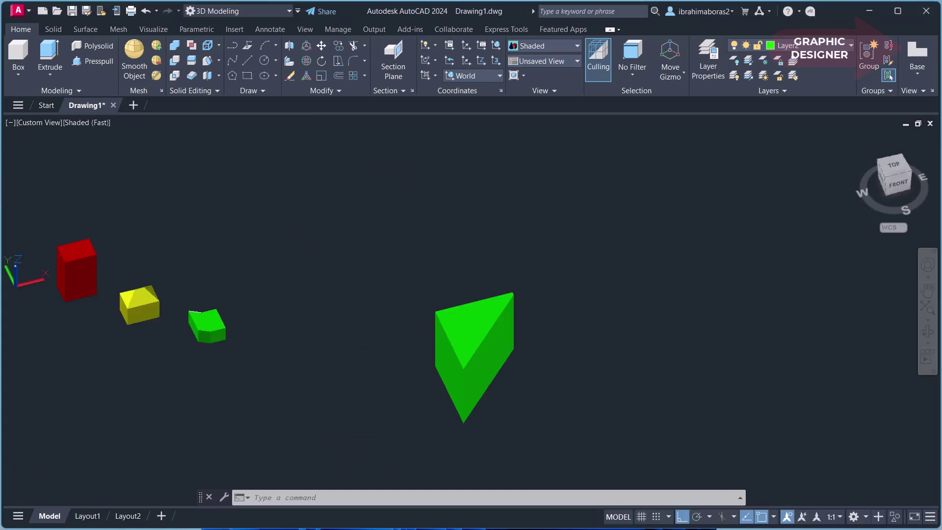
{"action": "left_click", "coordinate": [503, 316]}
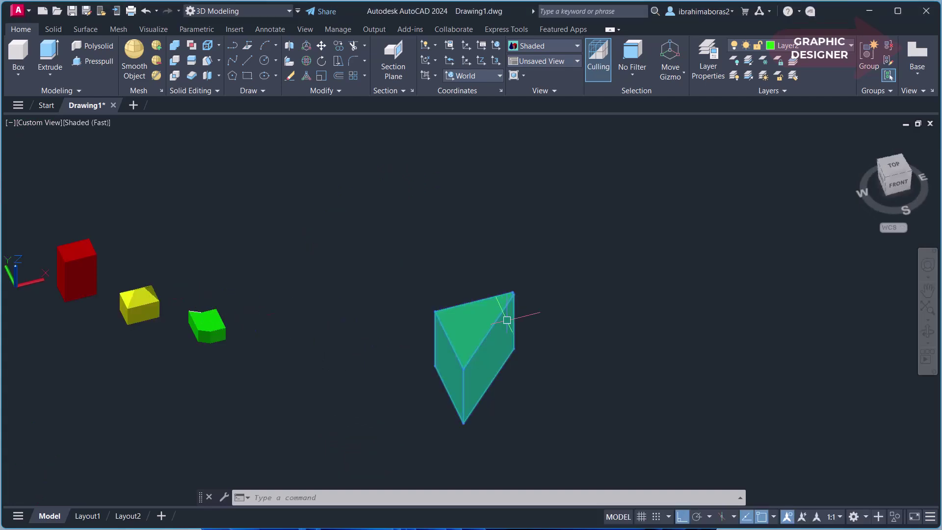
{"action": "key", "text": "Escape"}
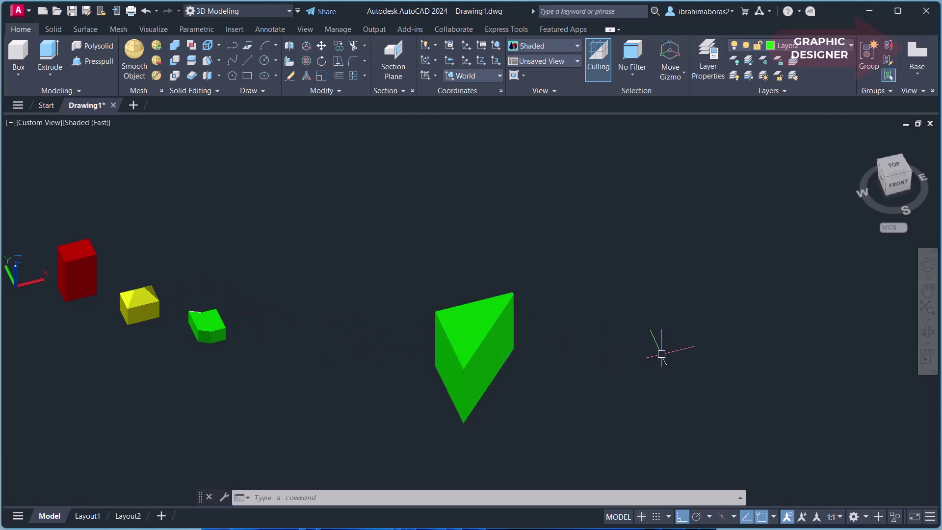